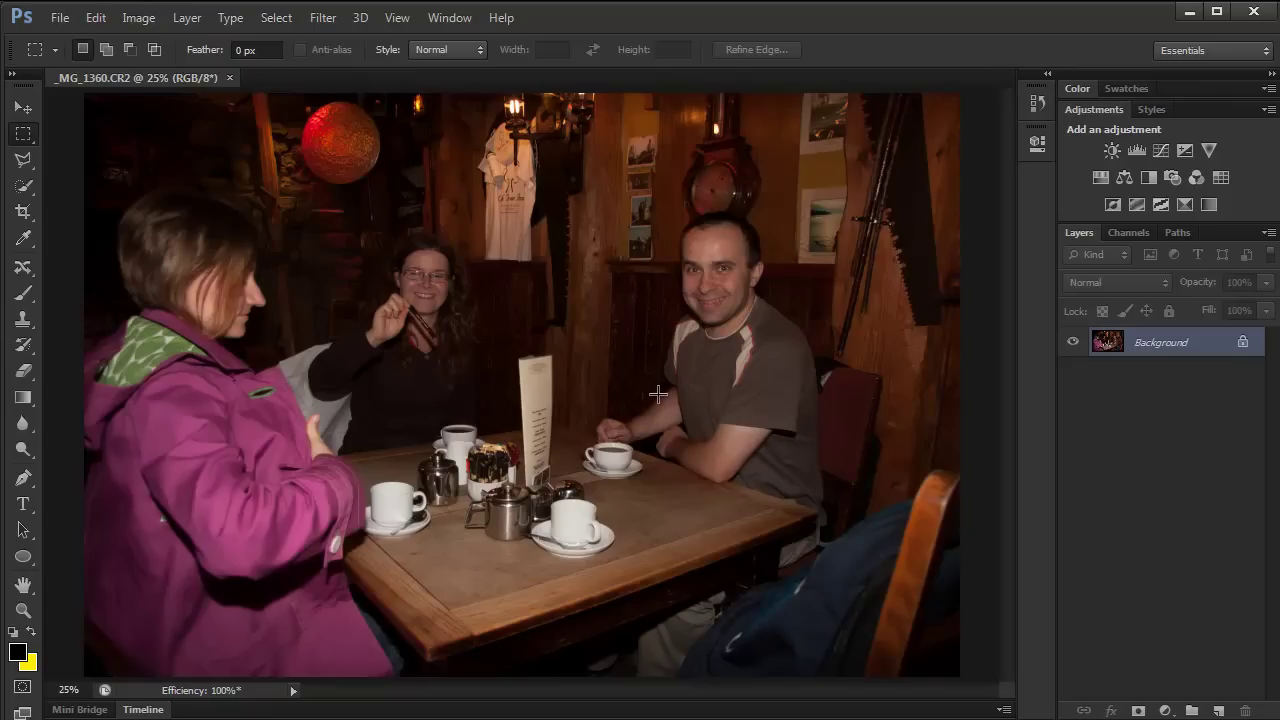
Step: Set the Eyedropper to sample a 5 by 5 Average from All Layers
key("i")
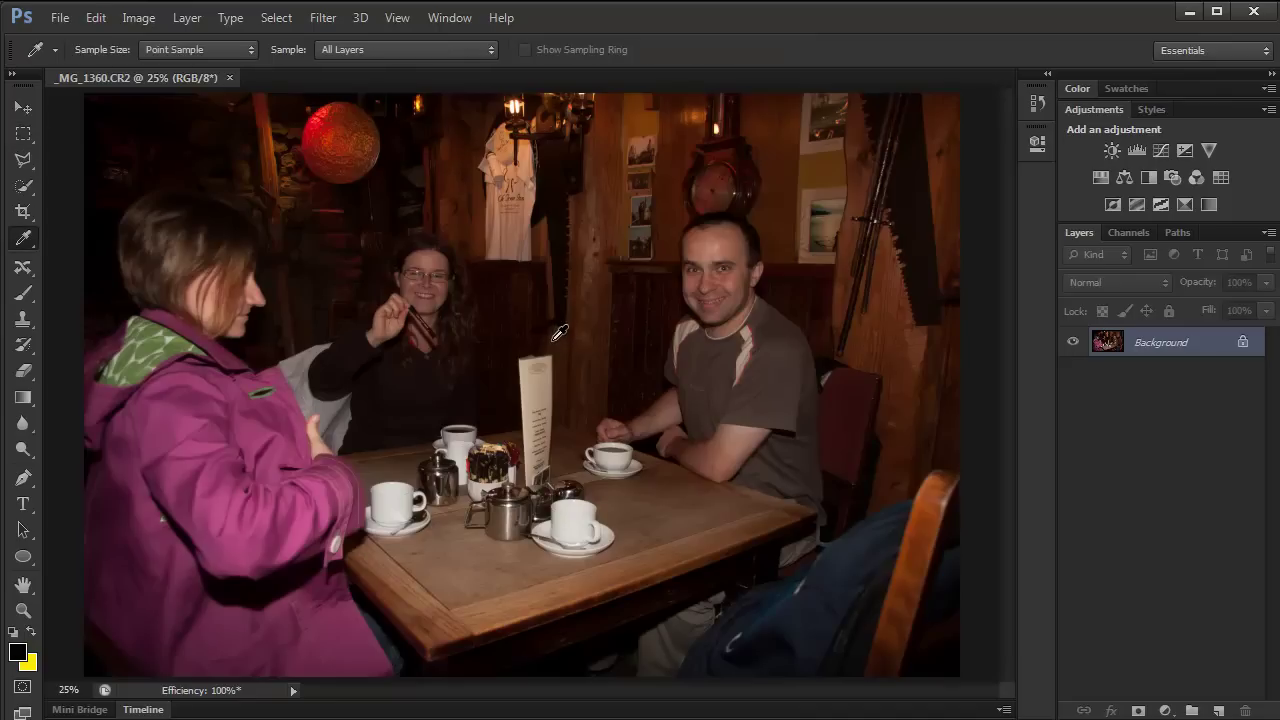
left_click(36, 242)
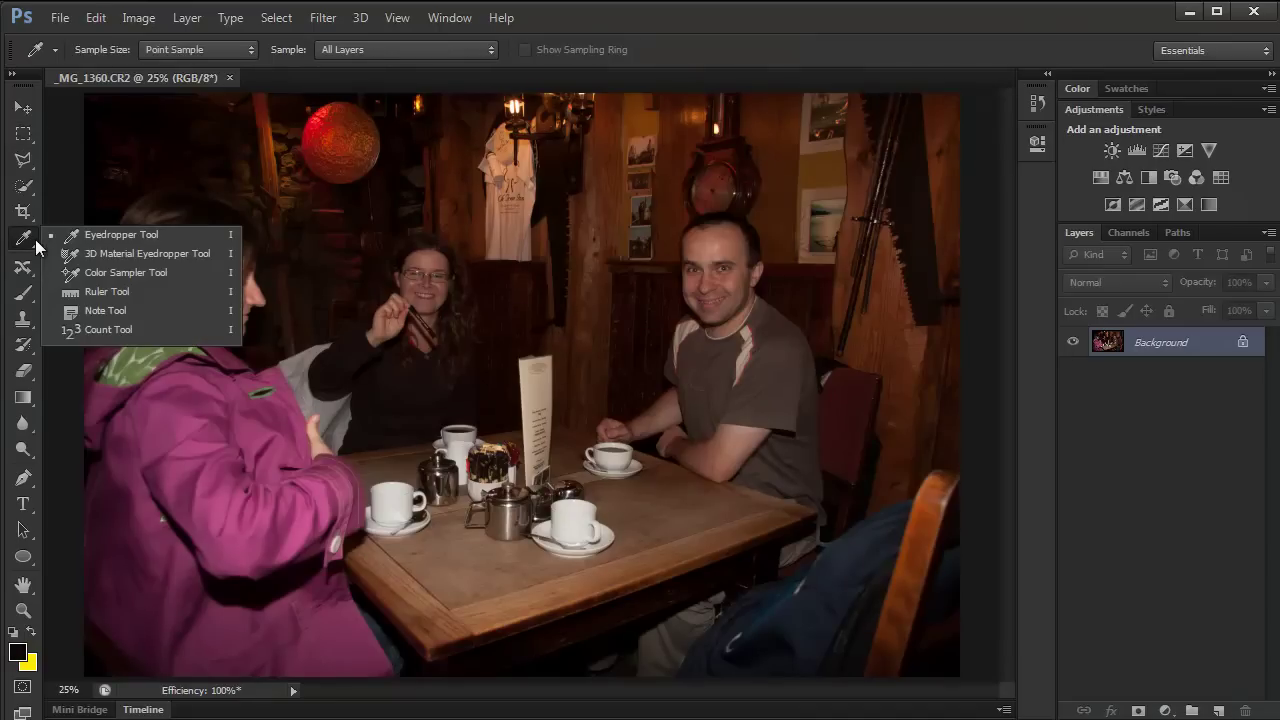
left_click(135, 234)
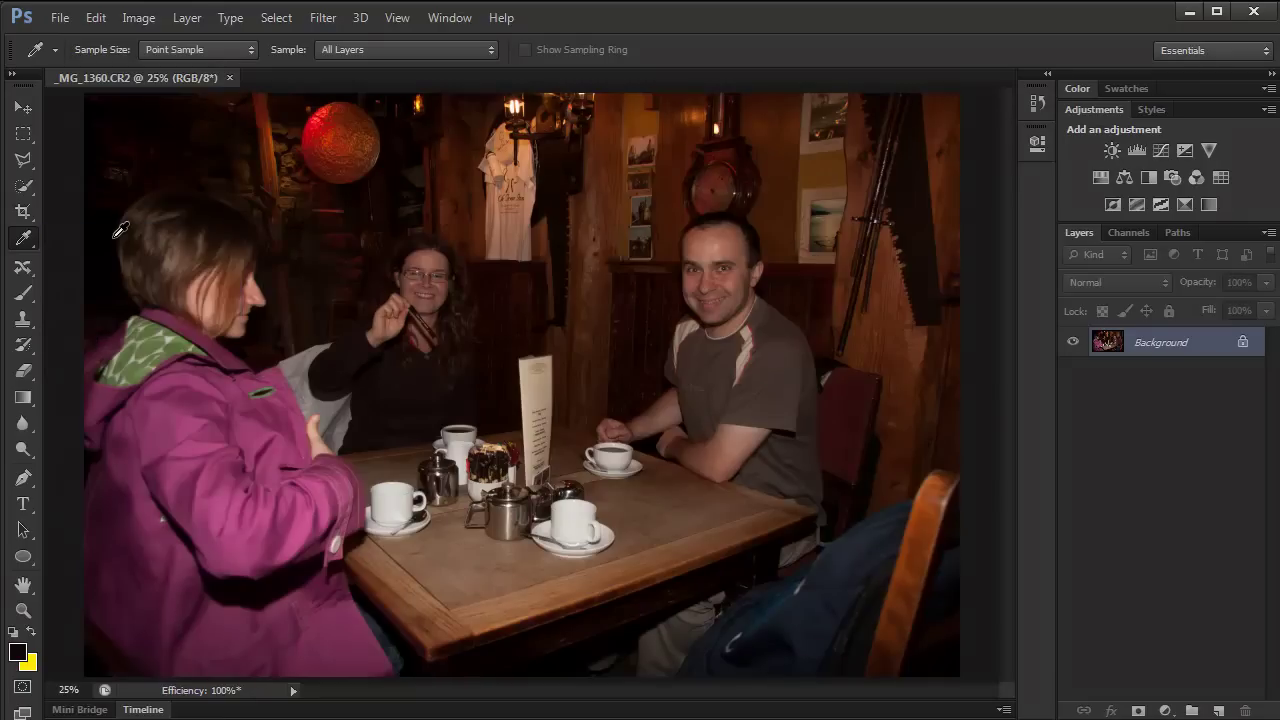
left_click(251, 50)
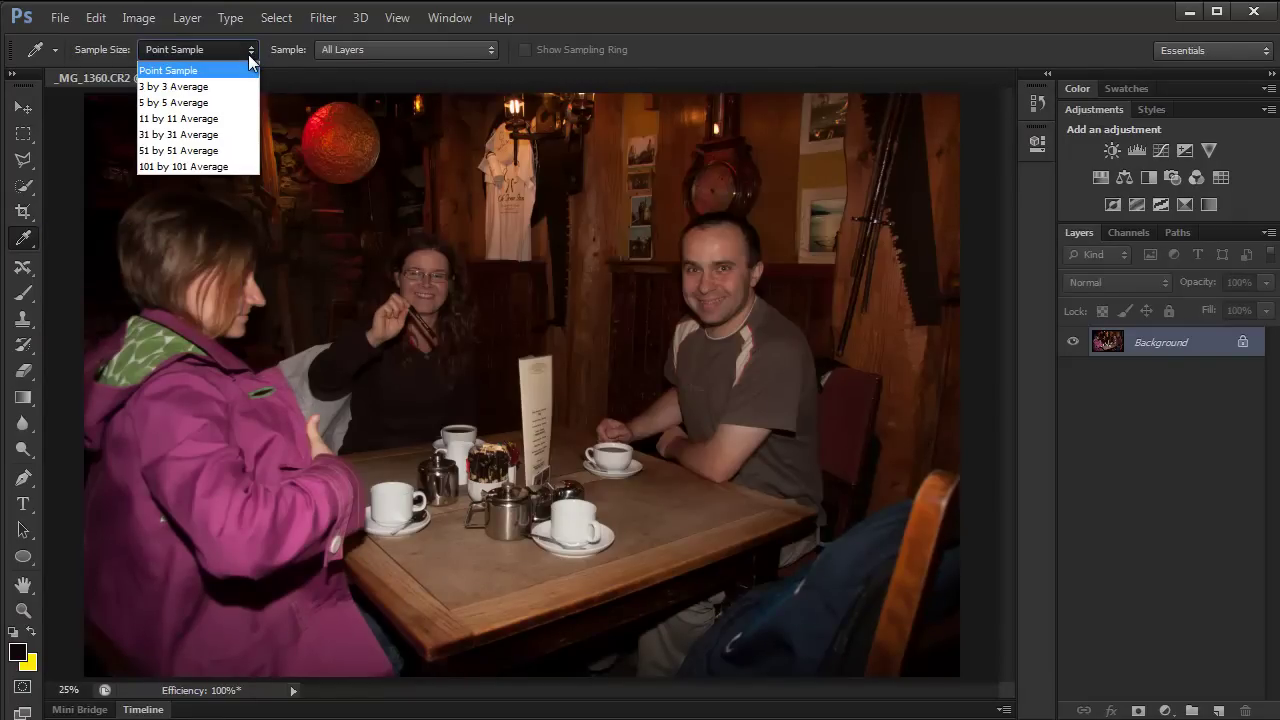
left_click(196, 102)
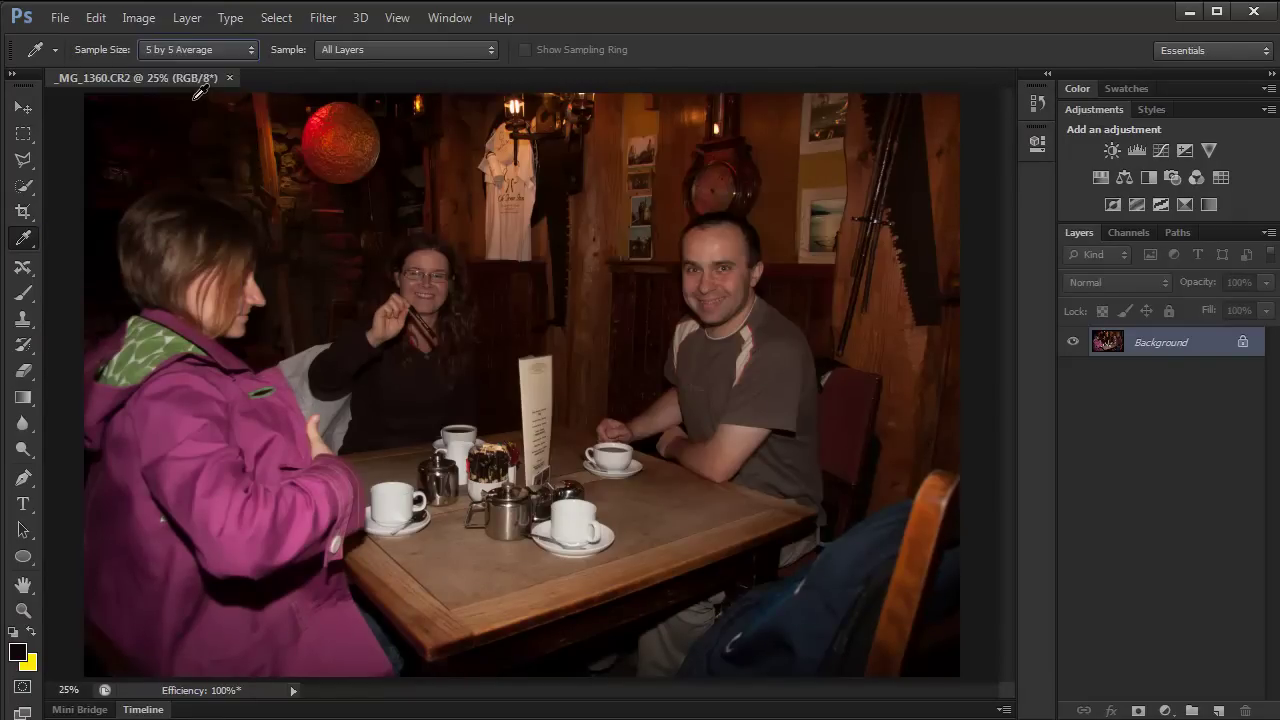
left_click(491, 50)
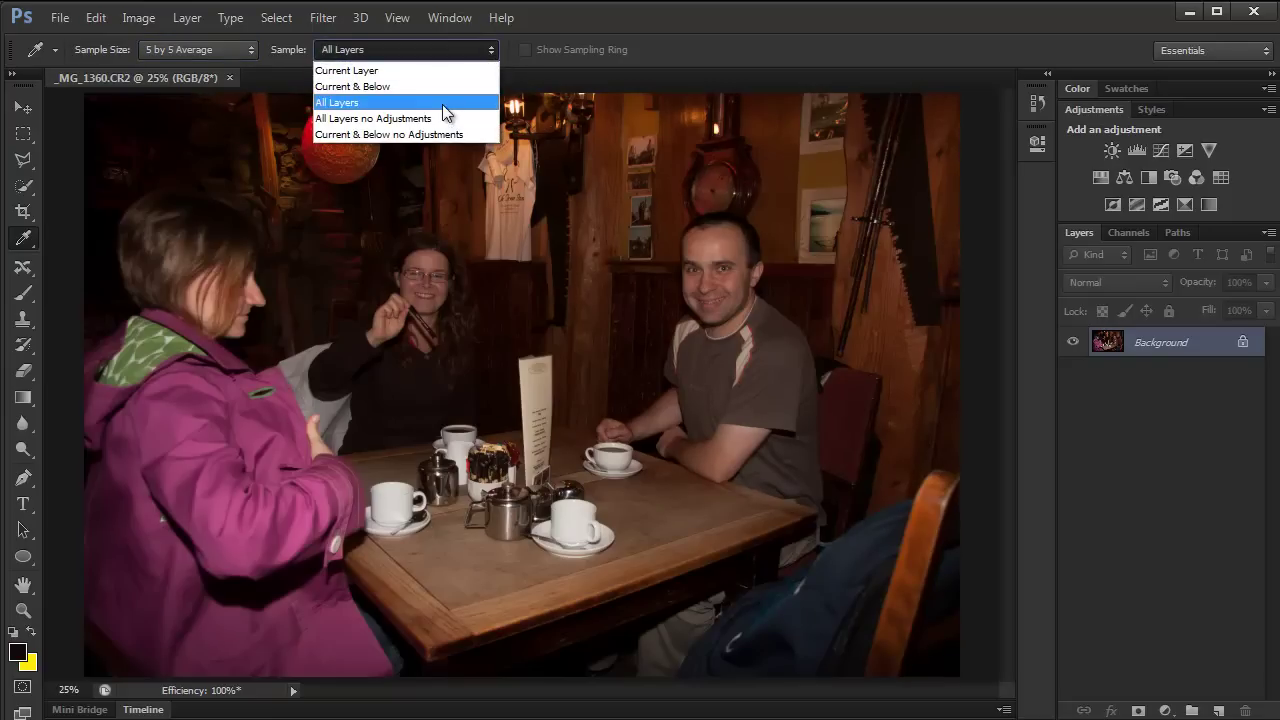
left_click(486, 50)
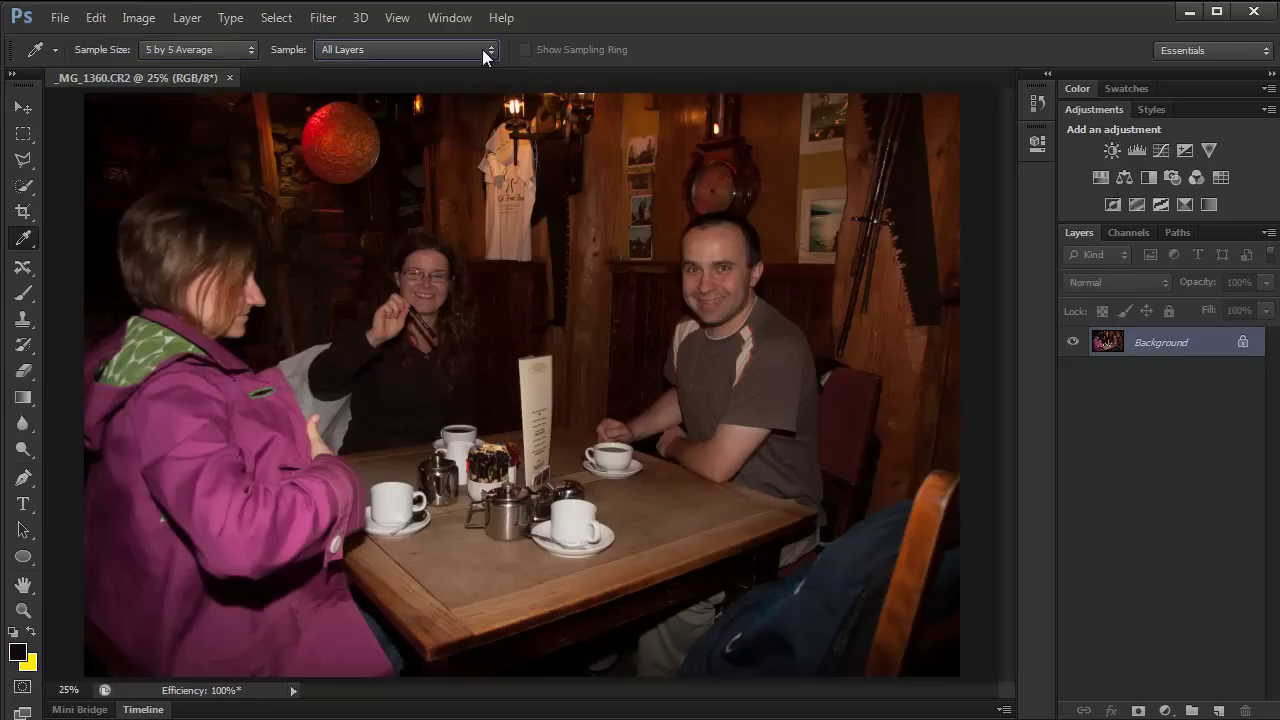
Step: Place color samplers on the man's forehead and the tabletop, reading 132/104/81 and 113/95/66
left_click(717, 250, "shift")
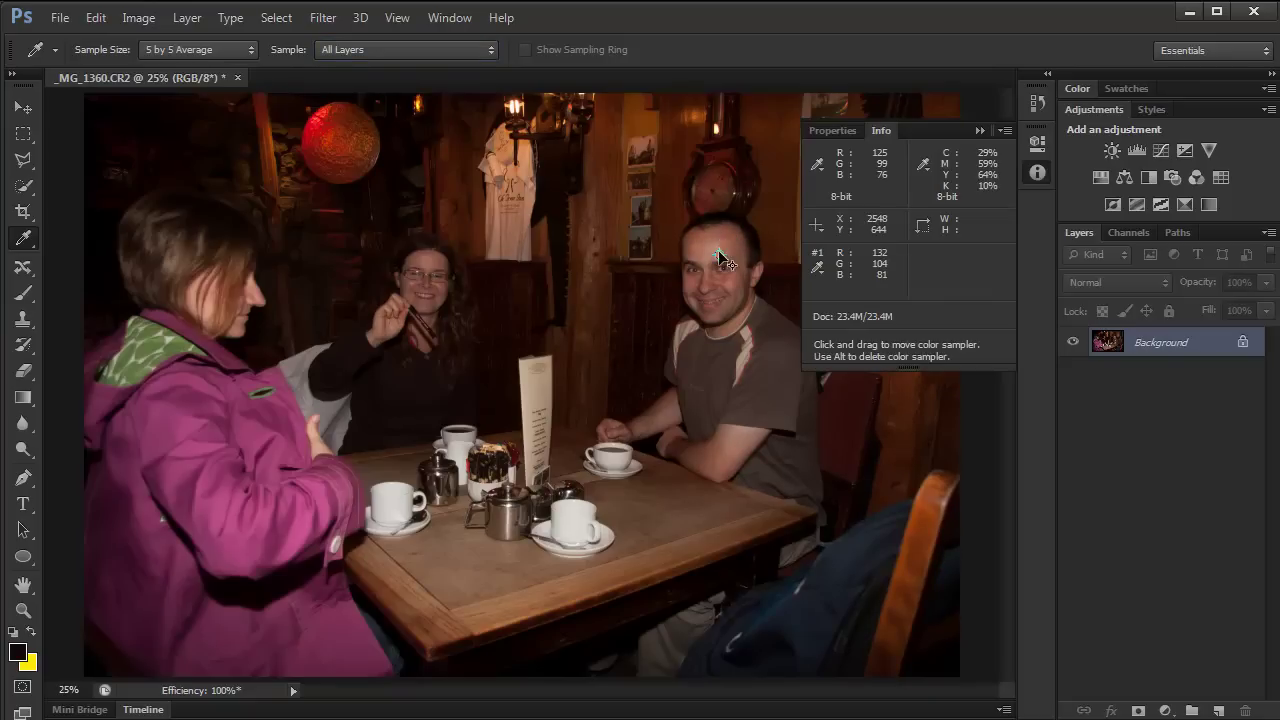
left_click(496, 603, "shift")
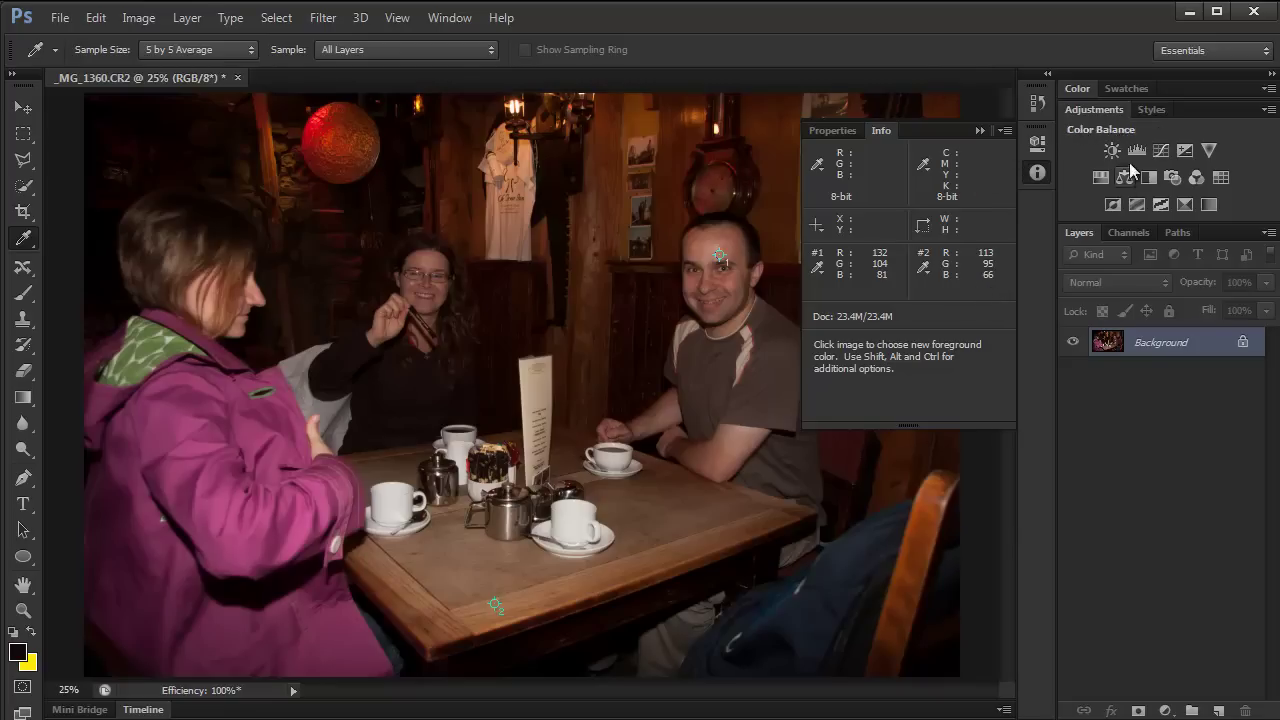
Step: Add an Exposure adjustment layer, then delete its mask and the layer
left_click(1184, 152)
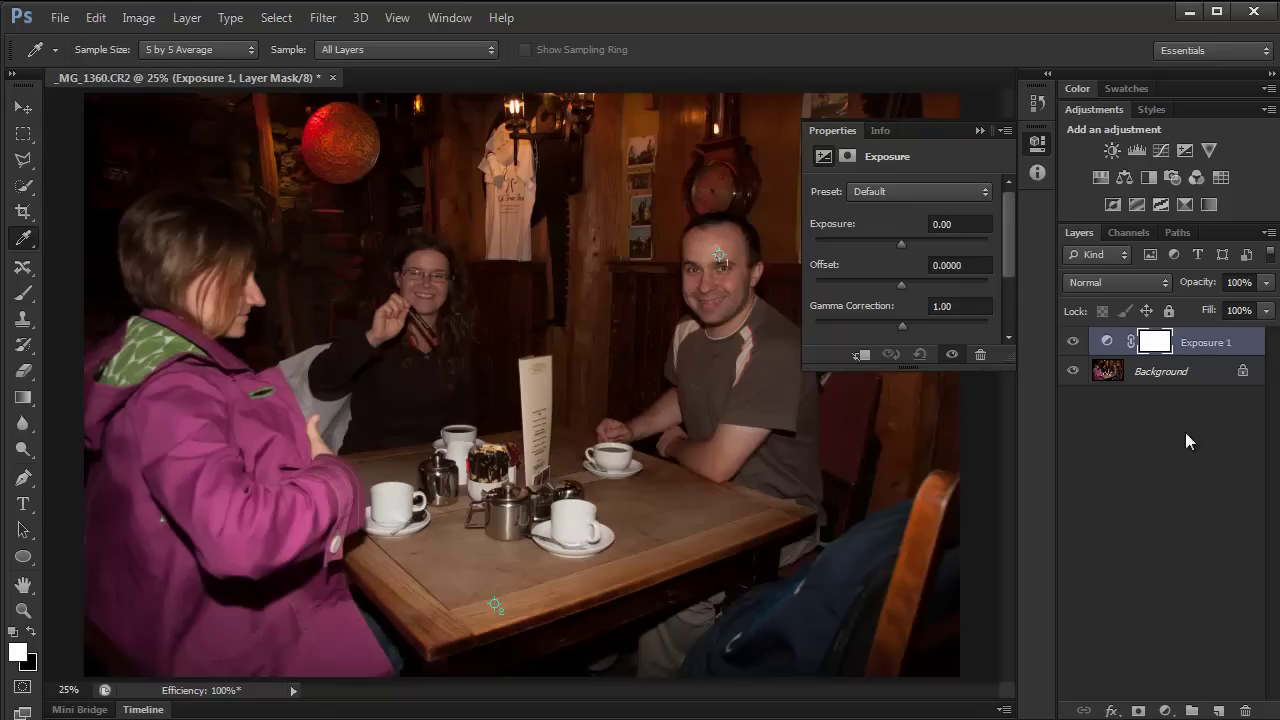
left_click(1245, 710)
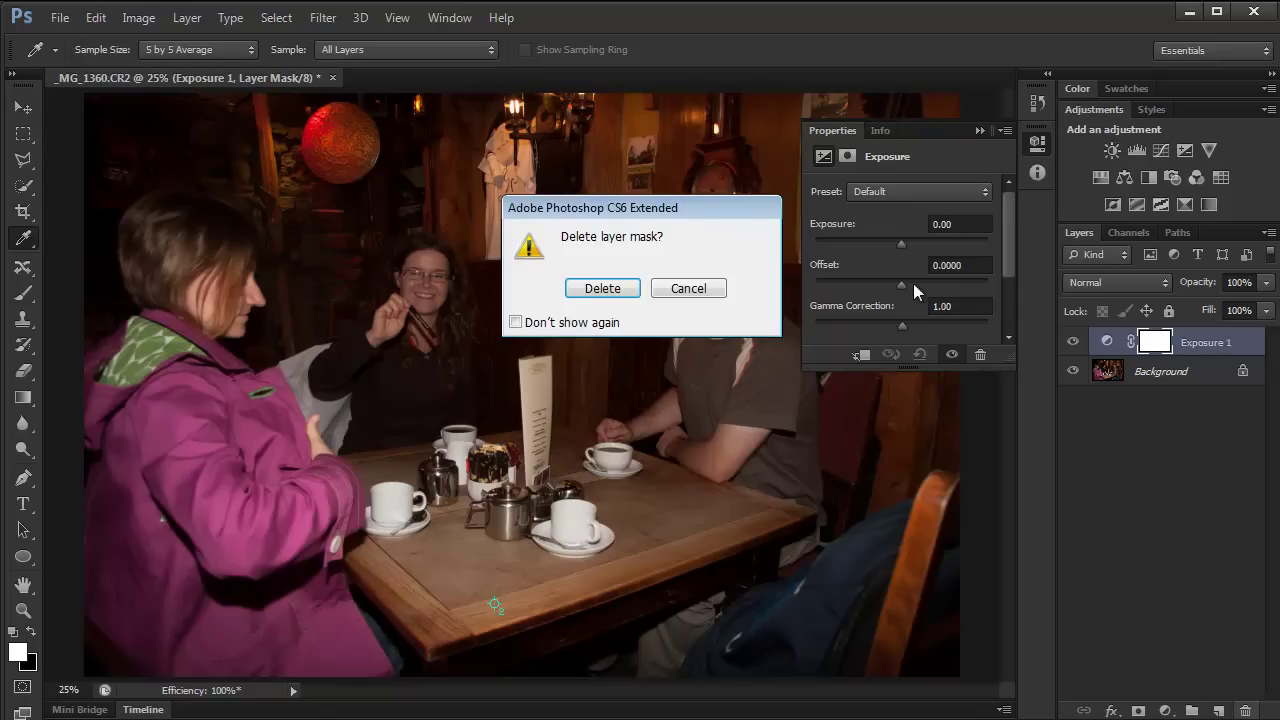
left_click(601, 288)
left_click(1245, 710)
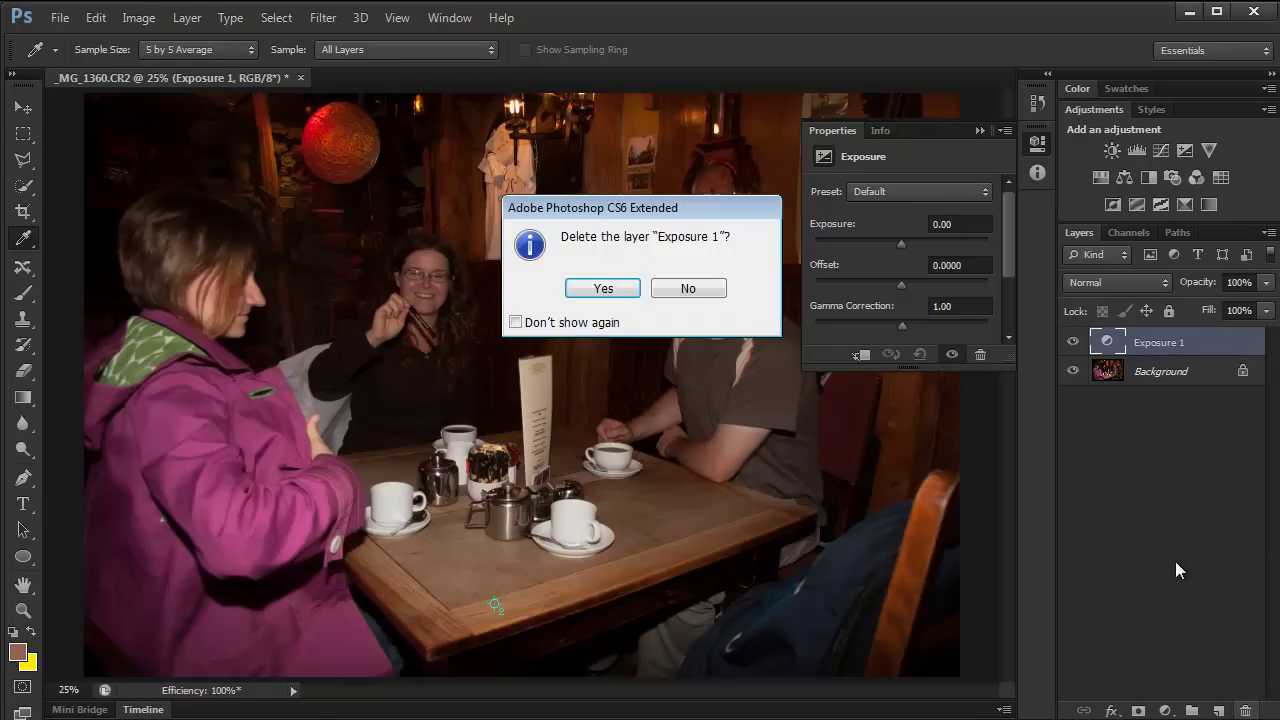
left_click(604, 289)
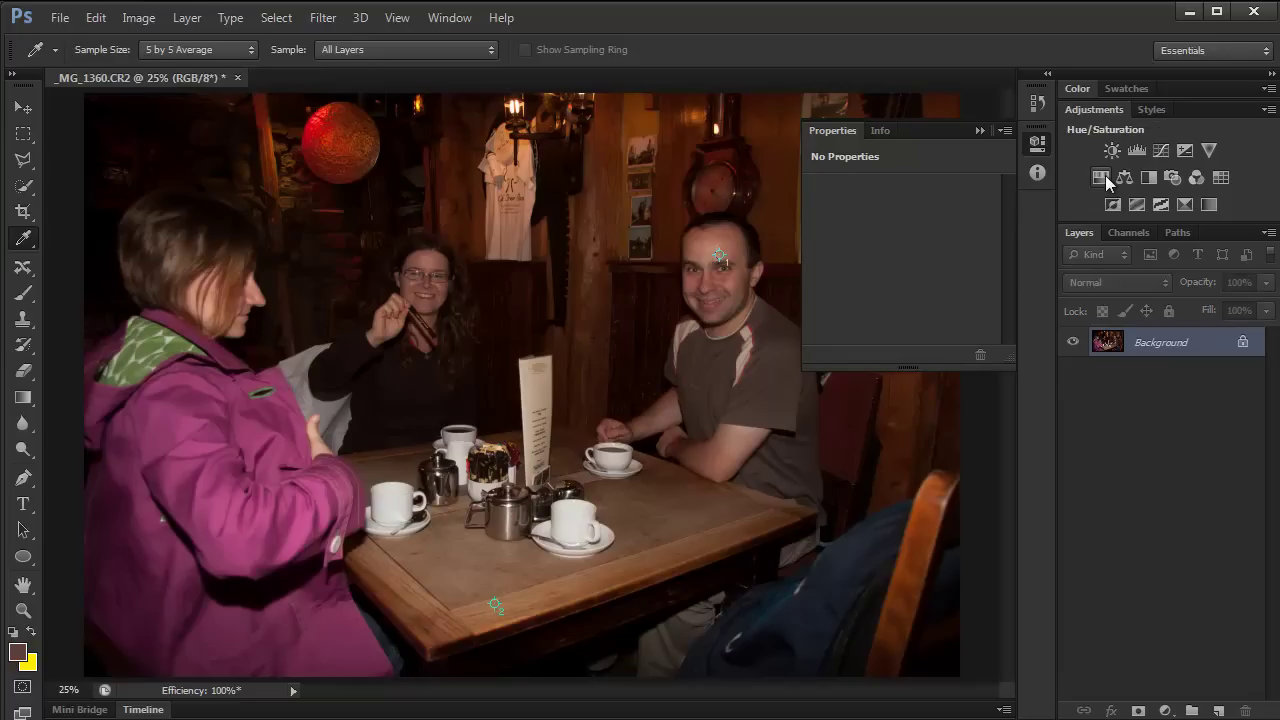
Step: Try a Hue/Saturation layer raising Reds saturation at the forehead, then delete it
left_click(1100, 178)
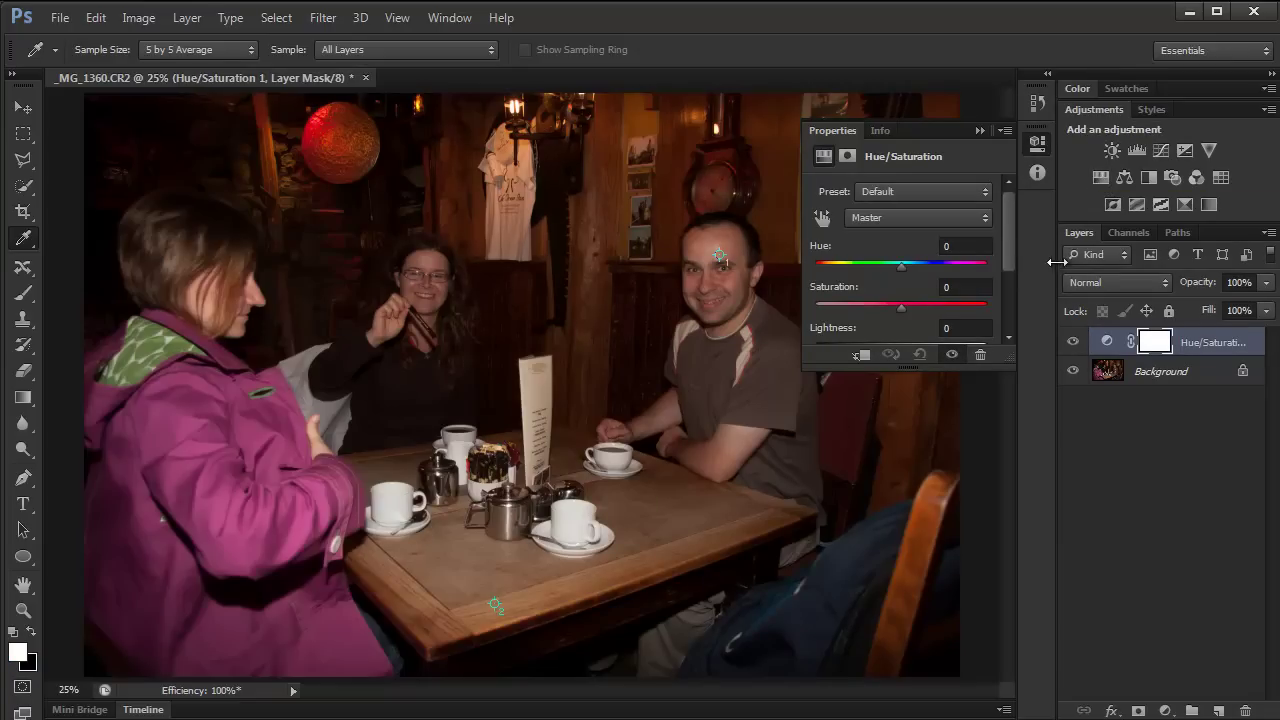
left_click_drag(825, 131, 836, 425)
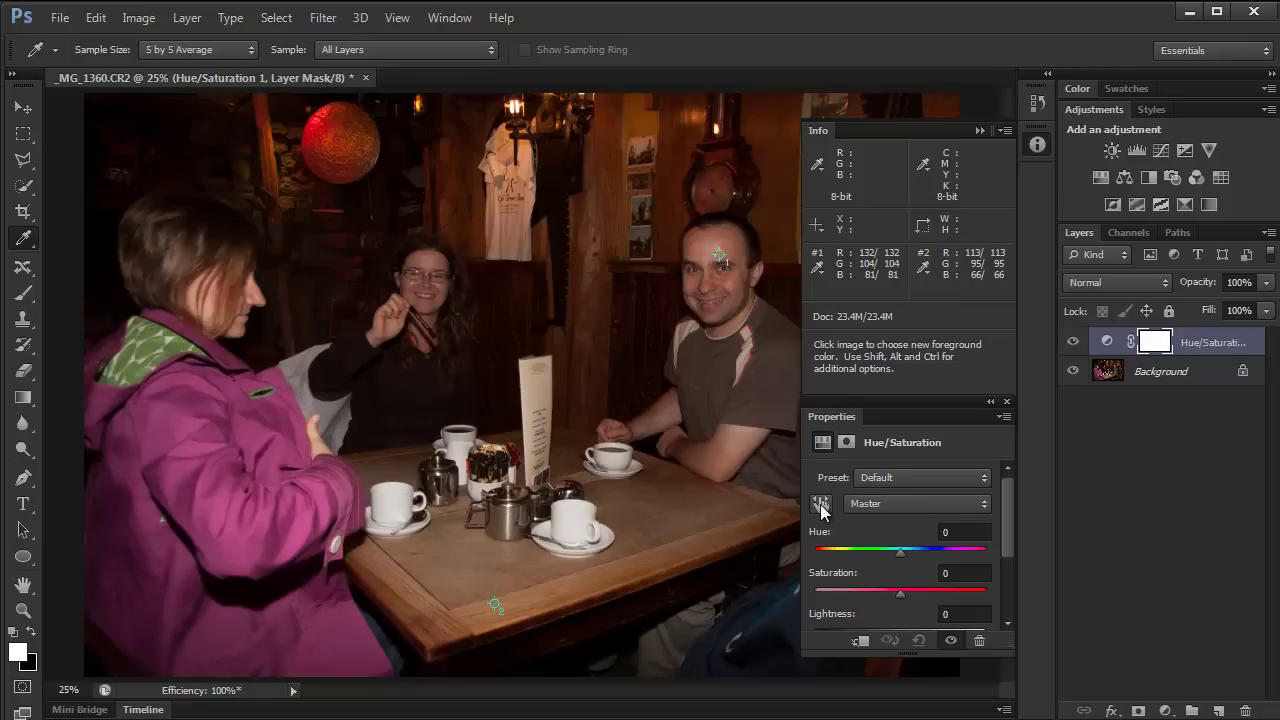
left_click(821, 506)
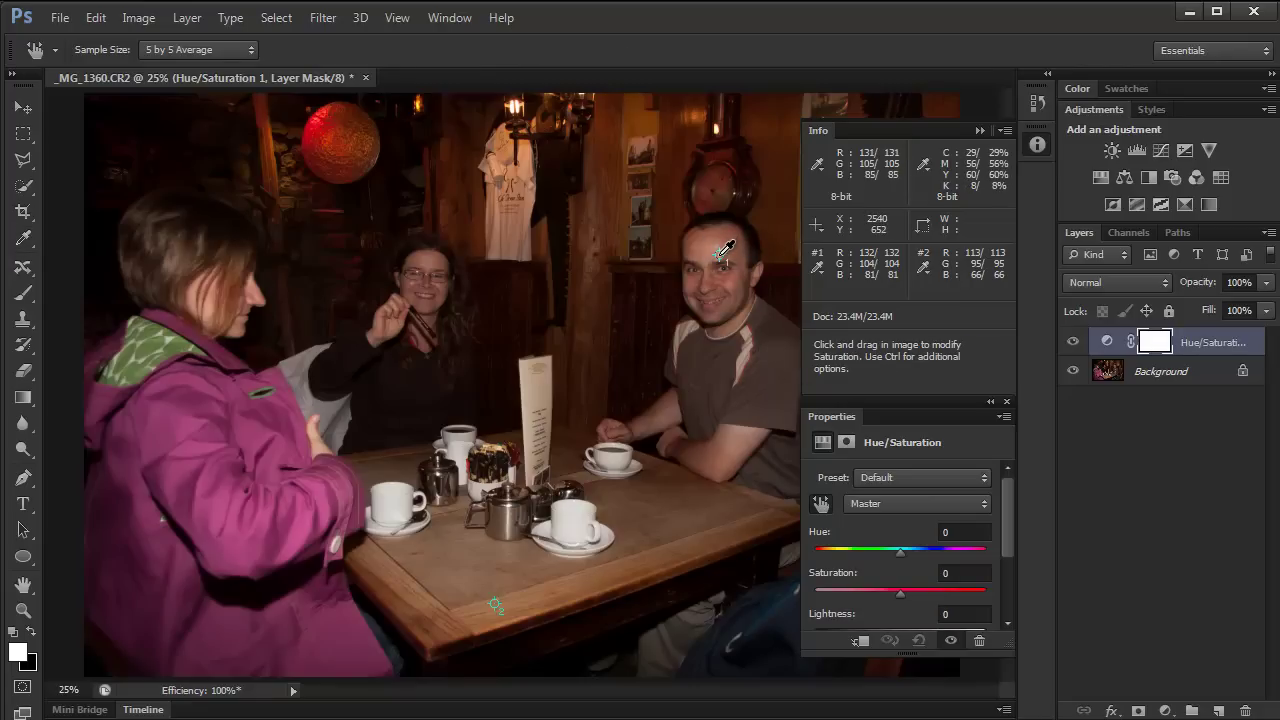
left_click(717, 258)
mouse_move(717, 258)
left_mouse_down()
mouse_move(638, 257)
mouse_move(685, 262)
mouse_move(689, 246)
mouse_move(723, 261)
mouse_move(678, 254)
mouse_move(717, 260)
left_mouse_up()
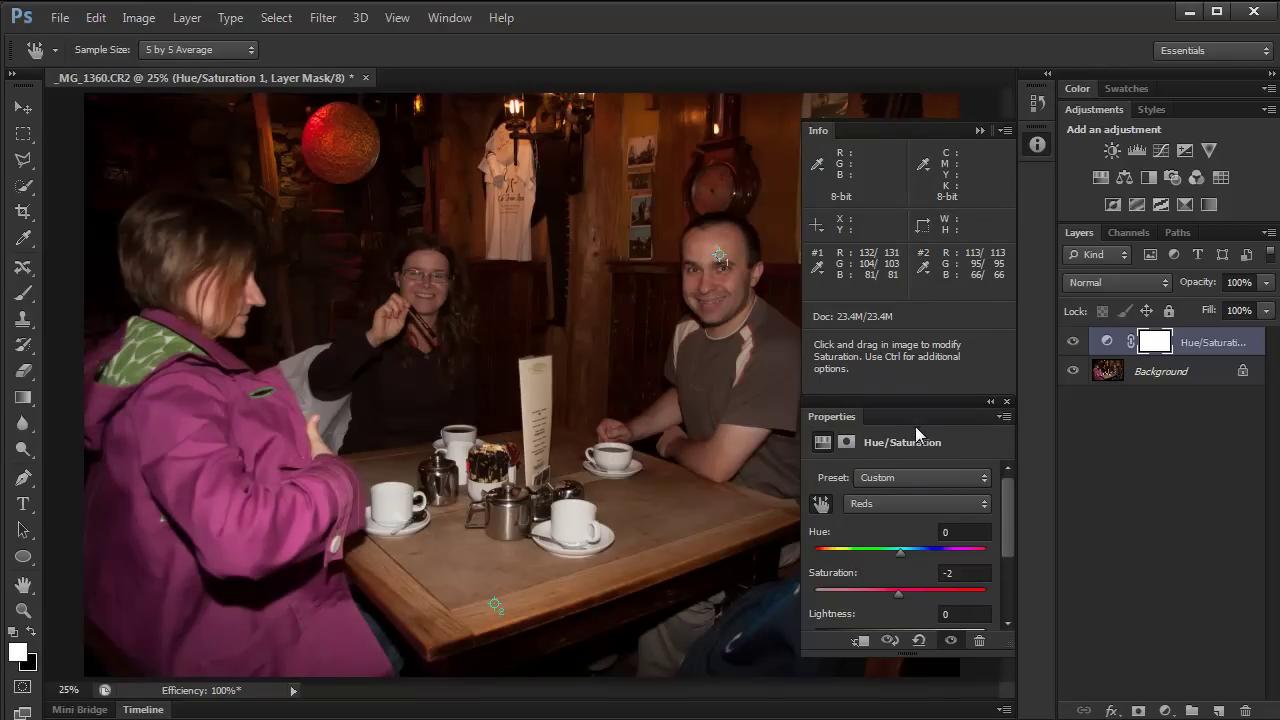
left_click_drag(1212, 343, 1245, 710)
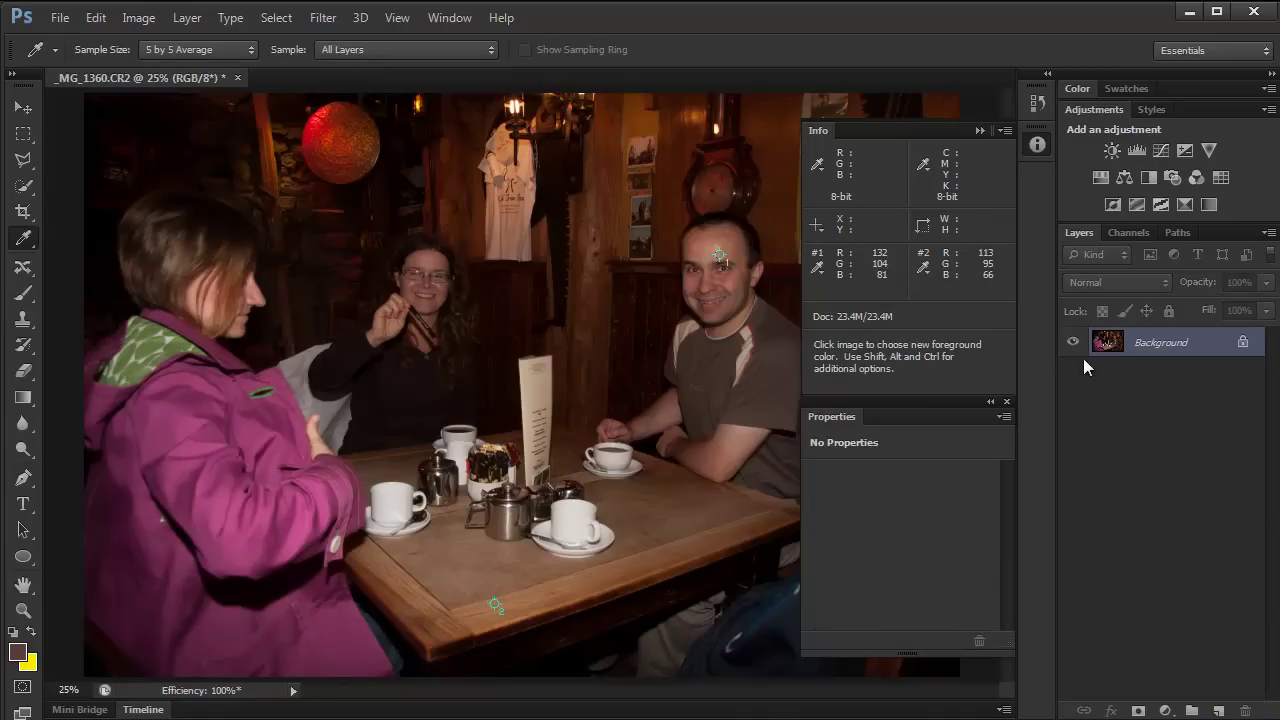
Step: Add a Curves adjustment layer and select its Red channel
left_click(1161, 152)
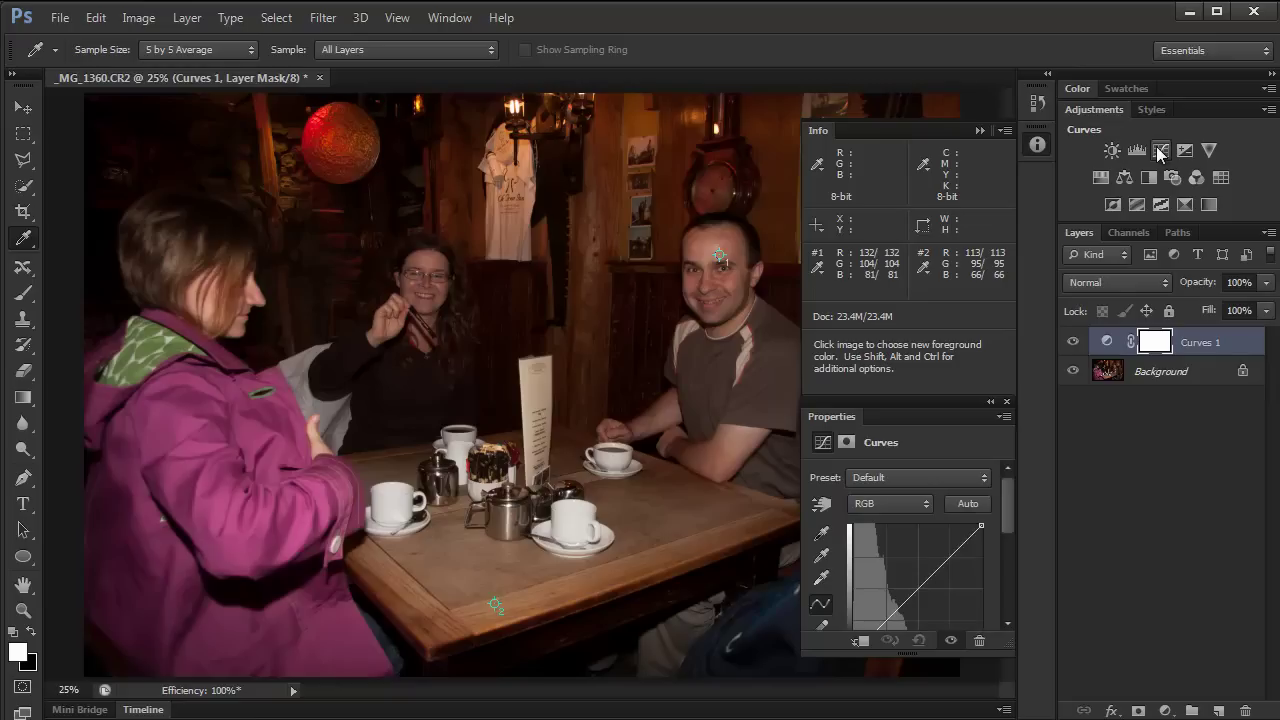
left_click(925, 513)
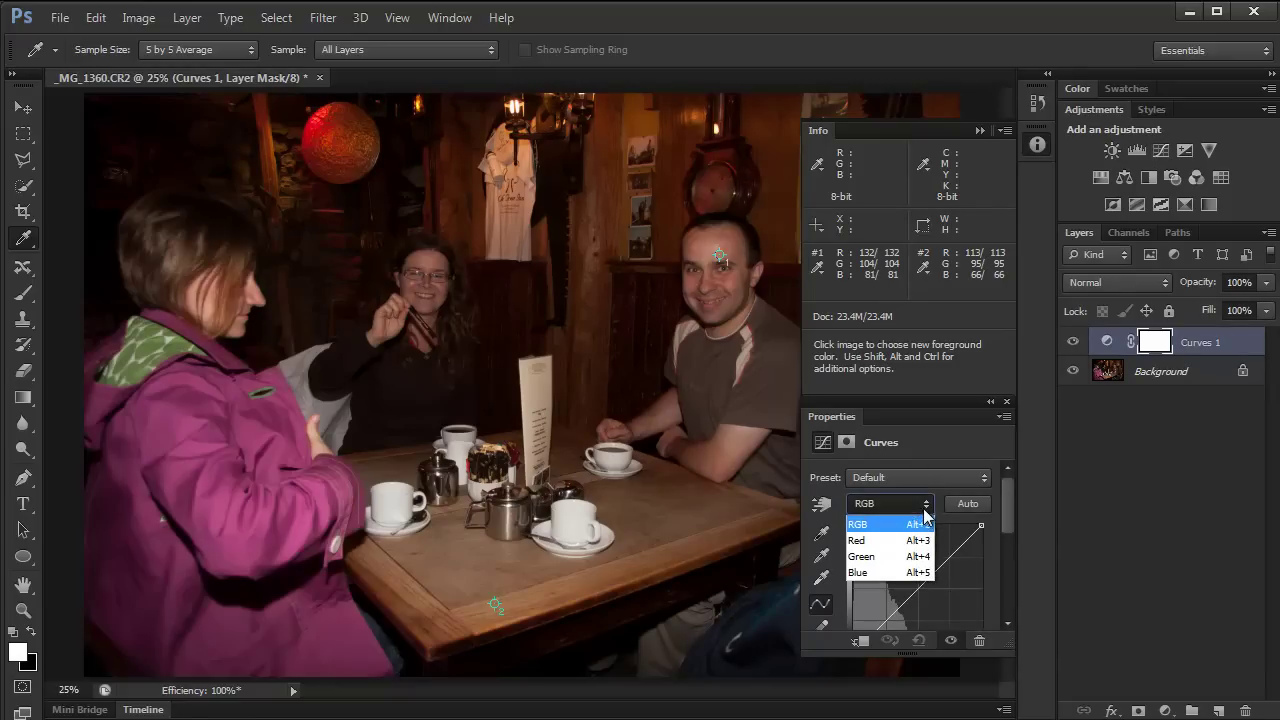
left_click(877, 542)
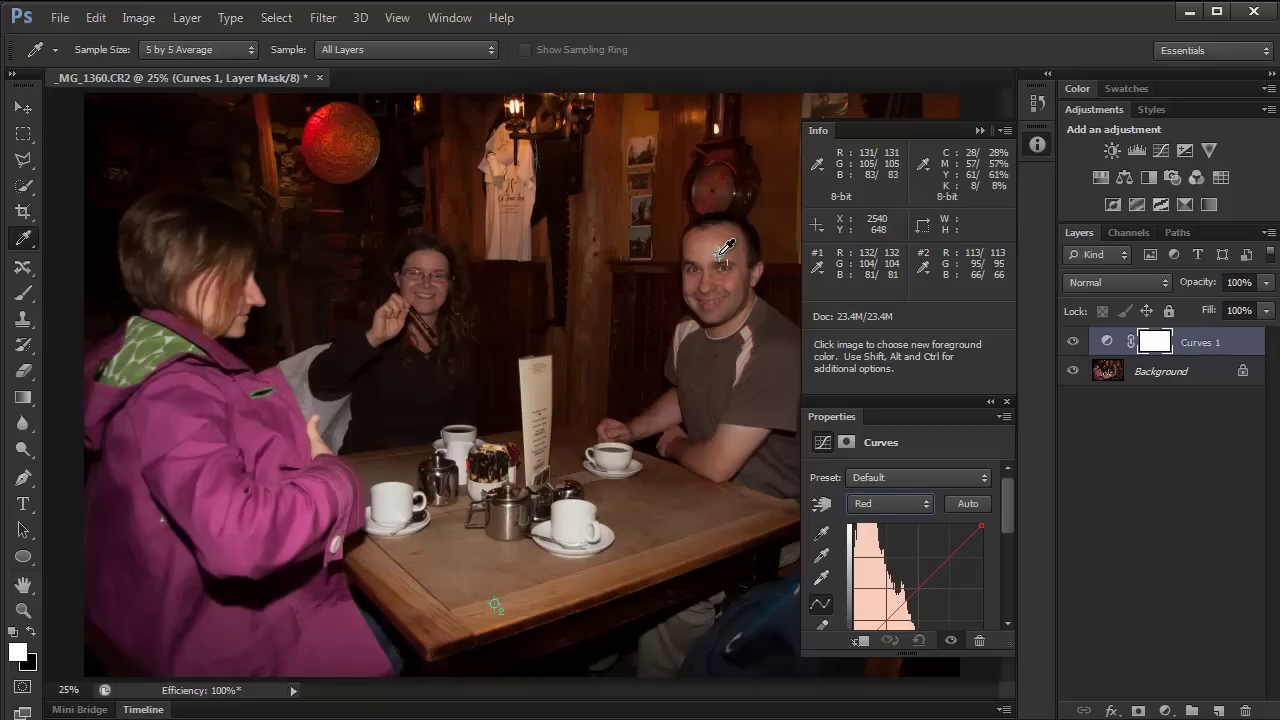
key("Escape")
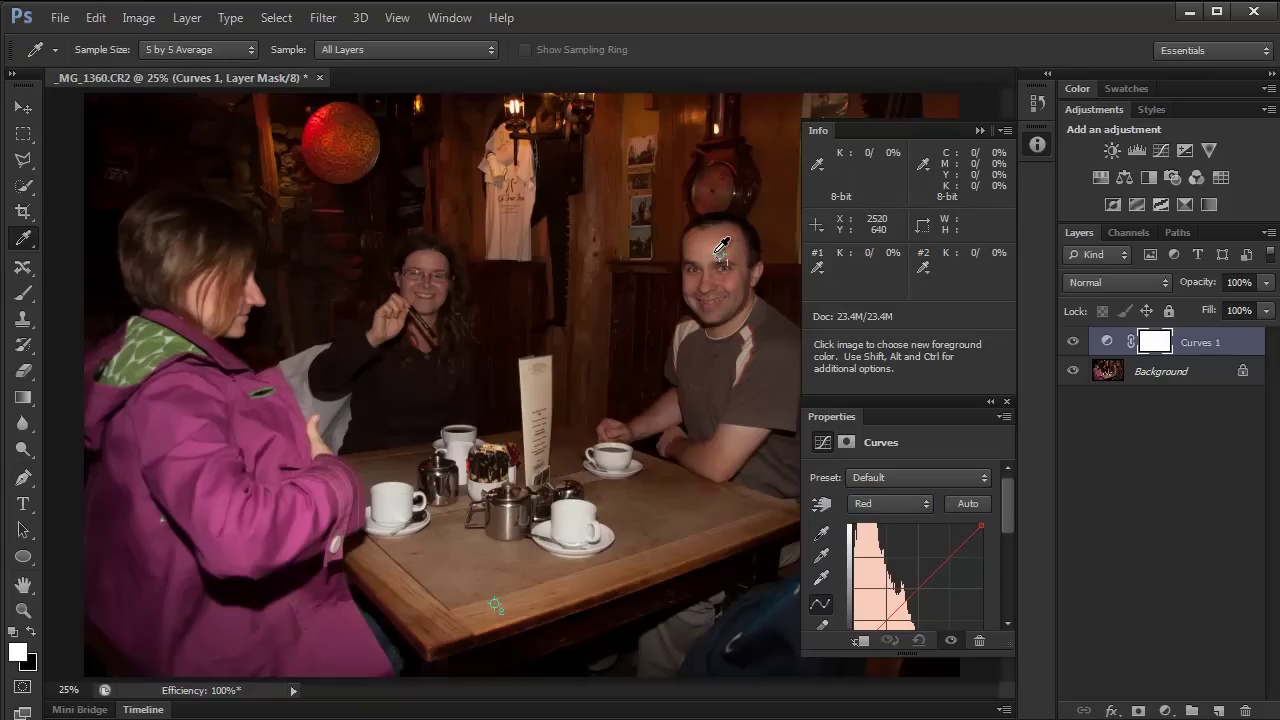
Step: Lower the red curve at the forehead tone with the targeted adjustment tool
left_click(821, 504)
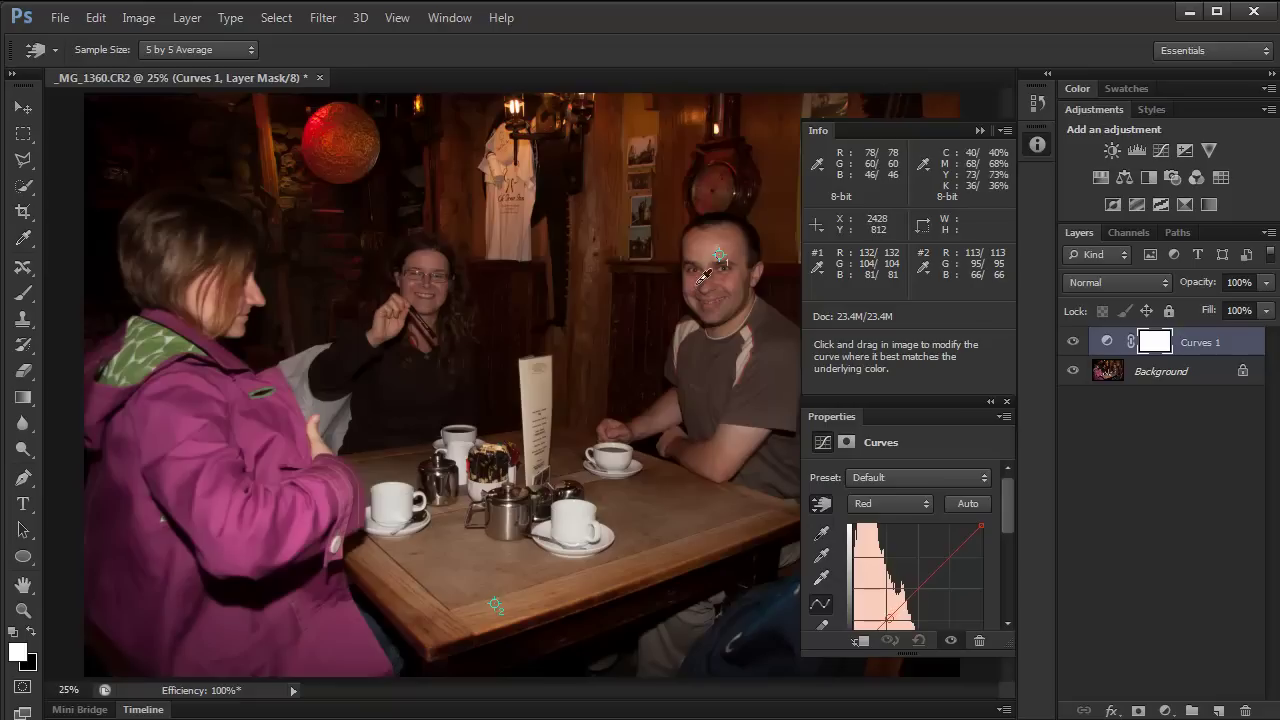
left_click(723, 254)
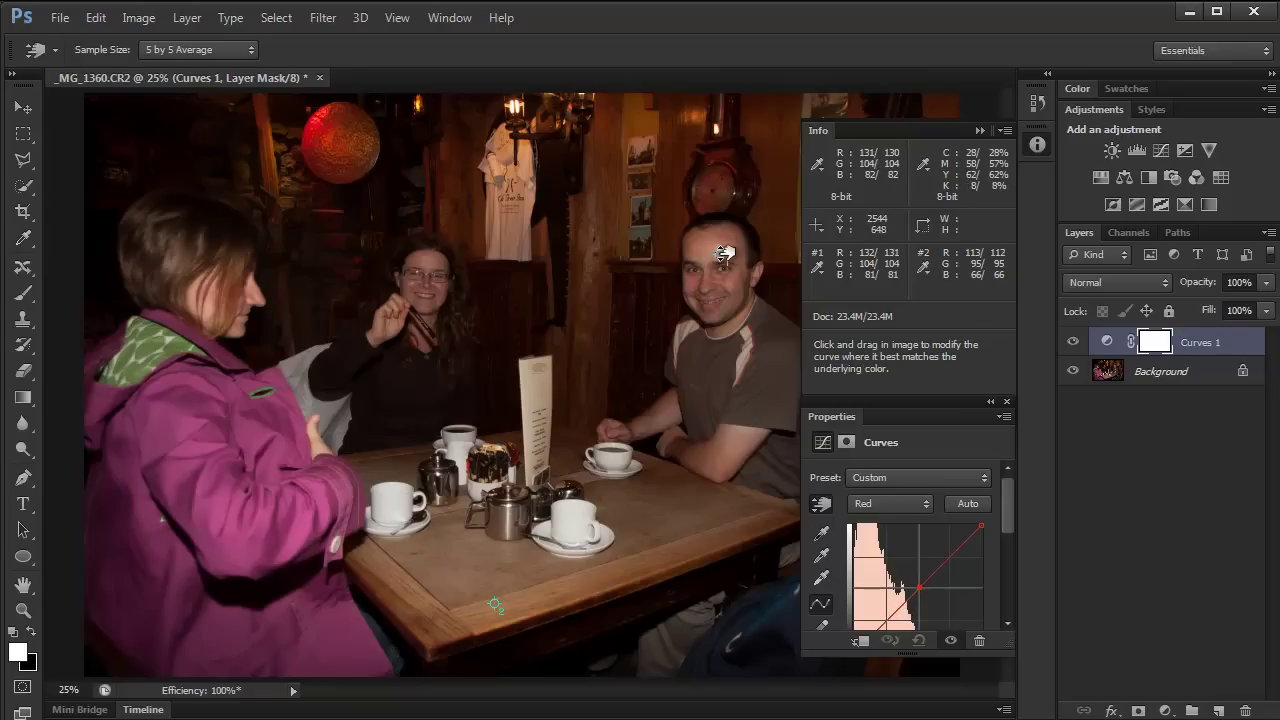
left_click_drag(723, 253, 722, 258)
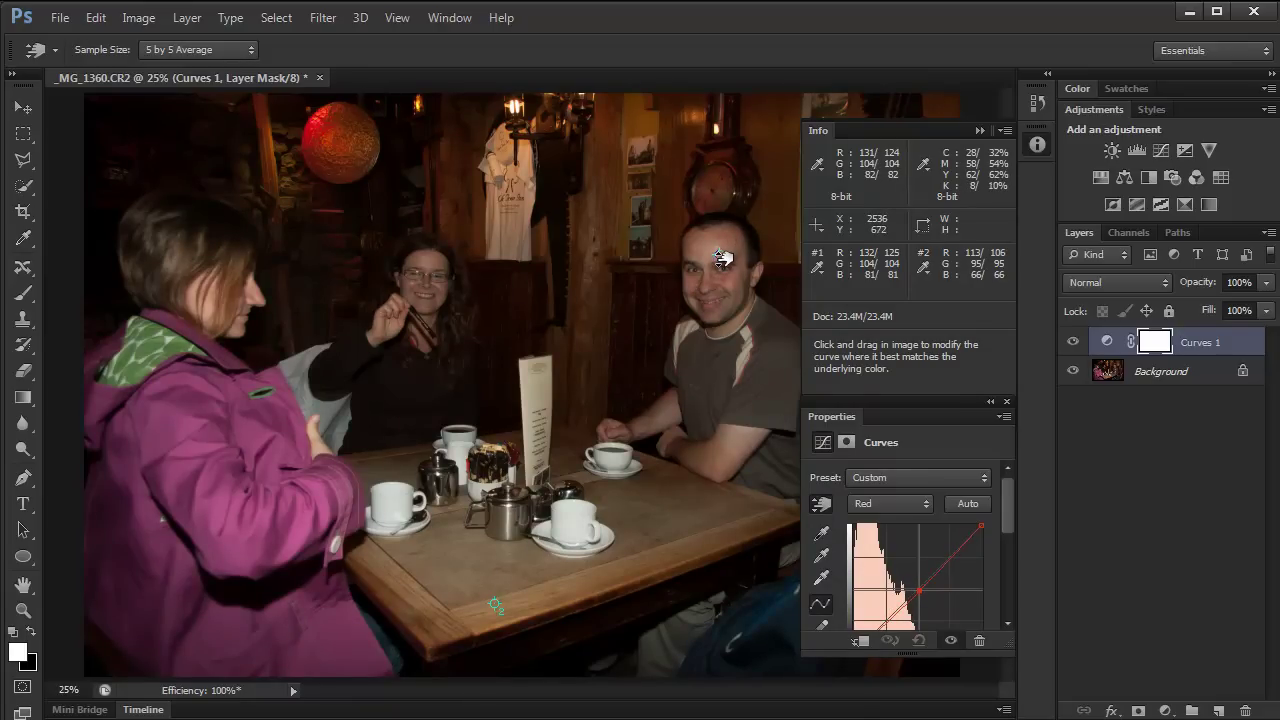
left_click_drag(723, 258, 722, 263)
left_click_drag(722, 262, 721, 270)
Step: Pull the Blue curve down at the man's skin tone
left_click(923, 503)
left_click(880, 576)
mouse_move(723, 250)
left_mouse_down()
mouse_move(731, 225)
mouse_move(724, 256)
left_mouse_up()
Step: Raise the Red curve slightly, bringing the forehead to 119/104/79
left_click(926, 504)
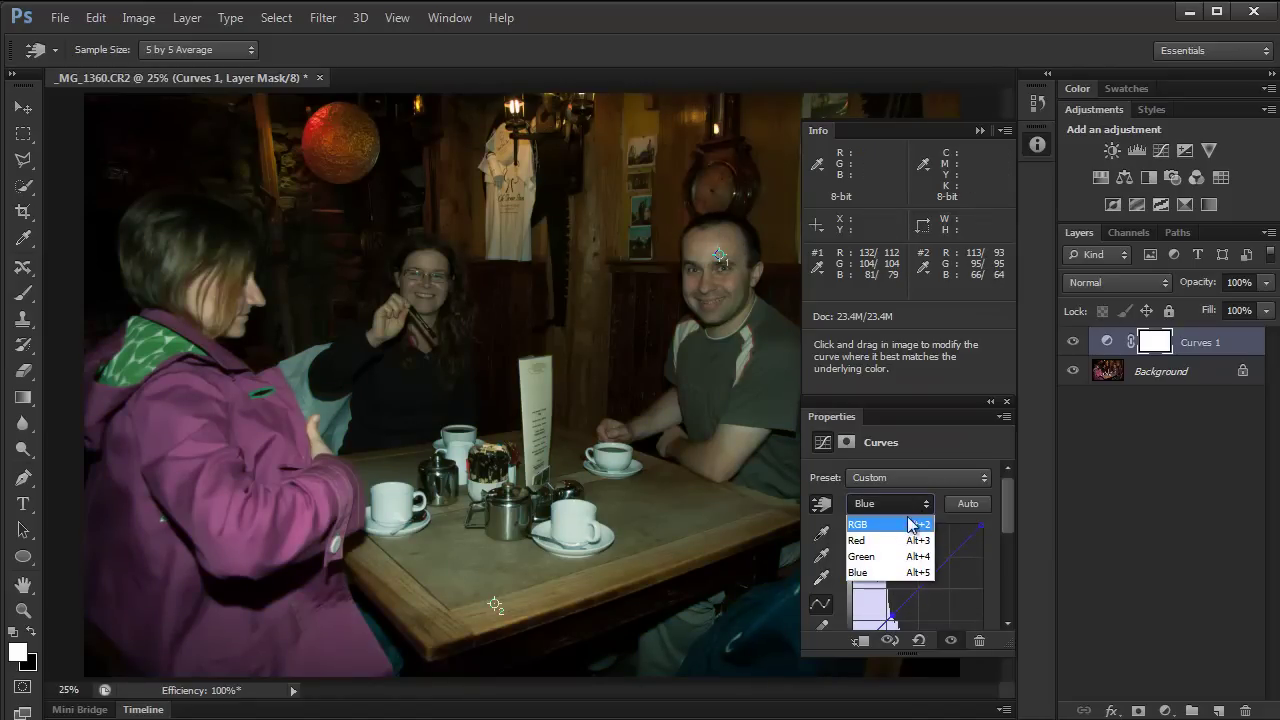
left_click(880, 540)
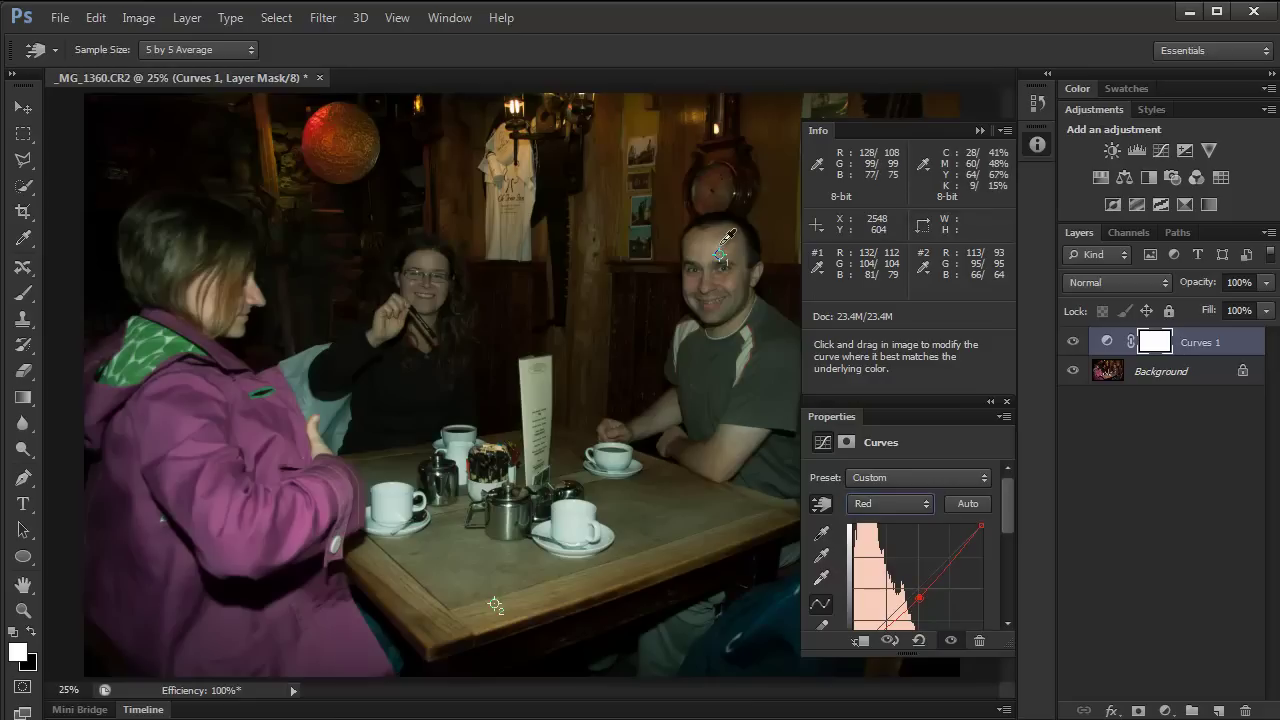
left_click_drag(720, 256, 719, 259)
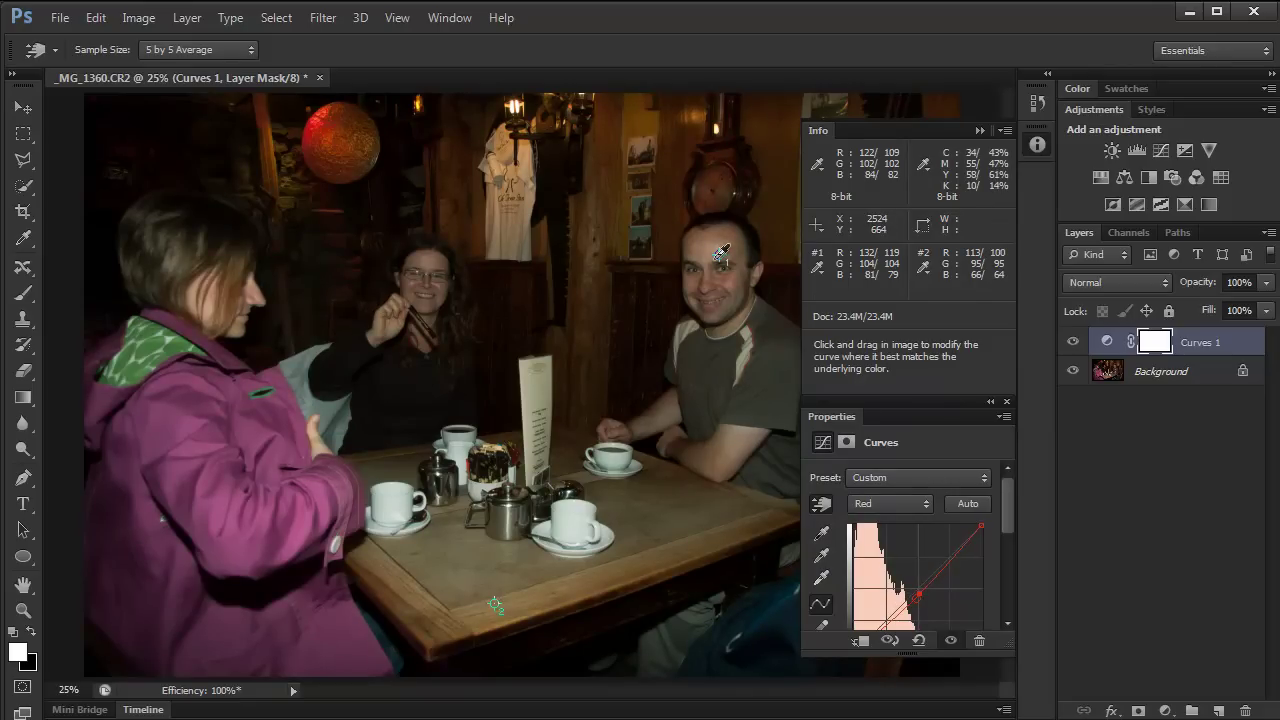
left_click(1073, 344)
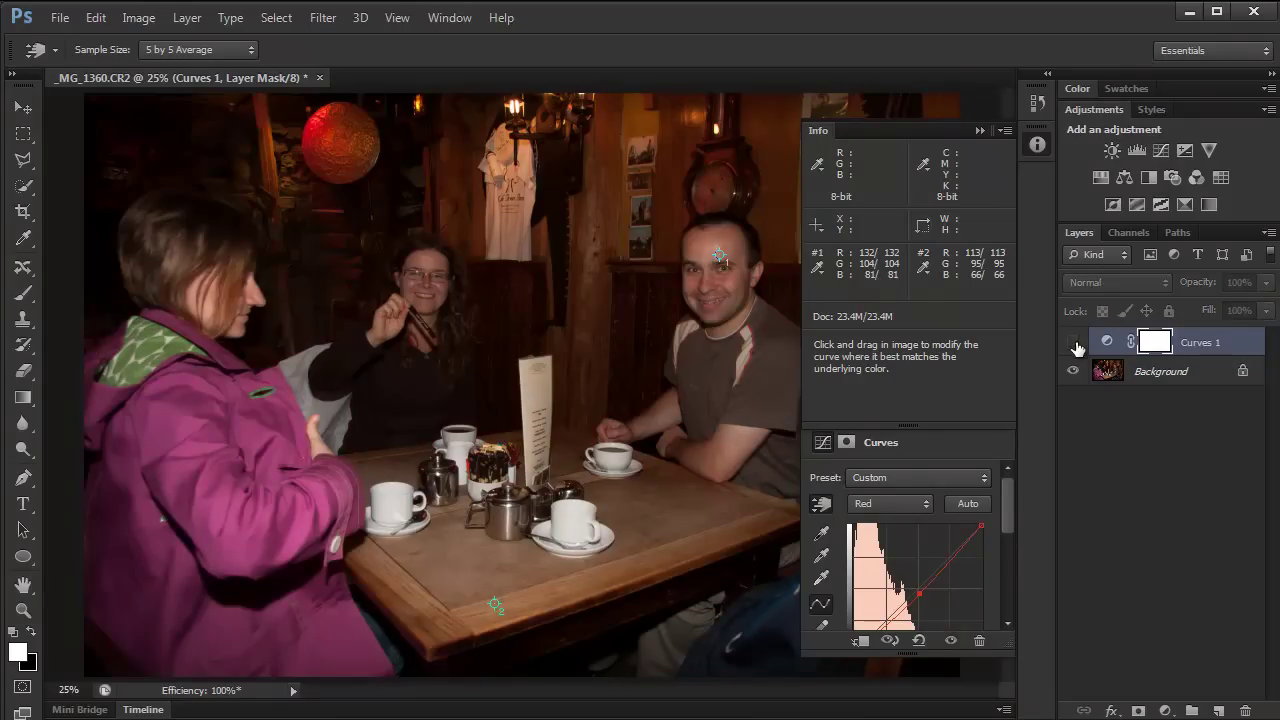
left_click(1073, 344)
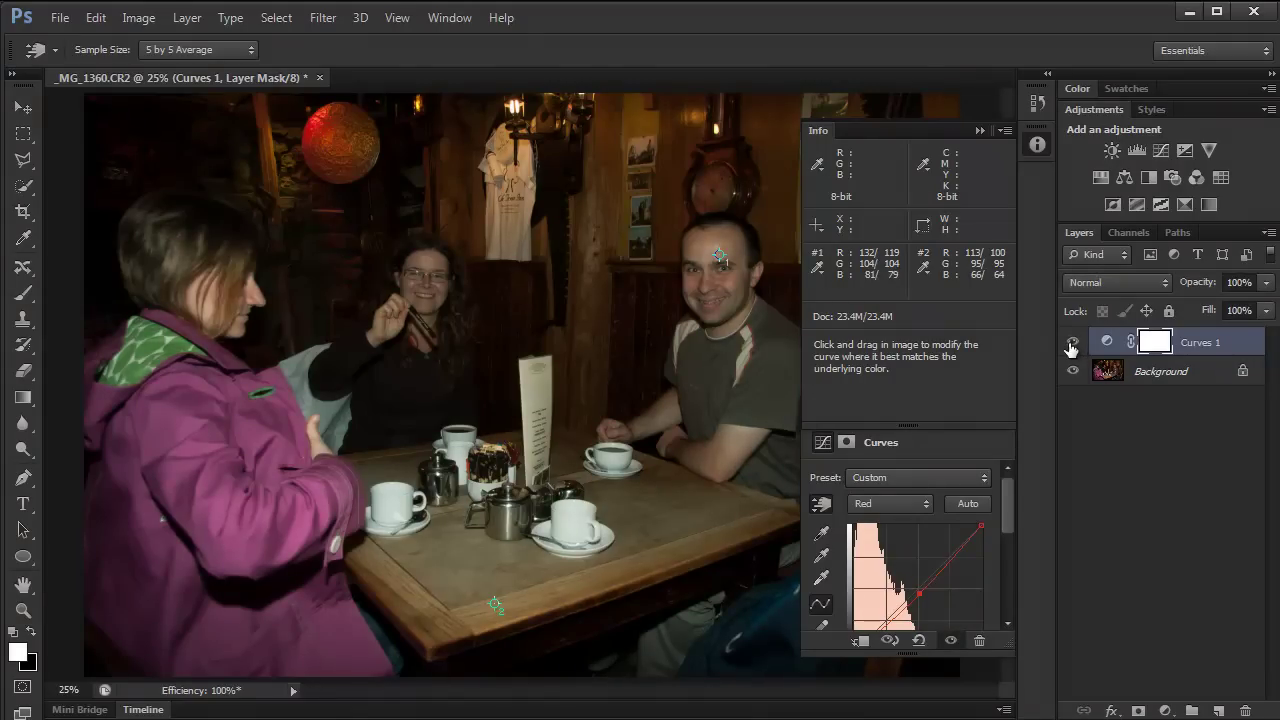